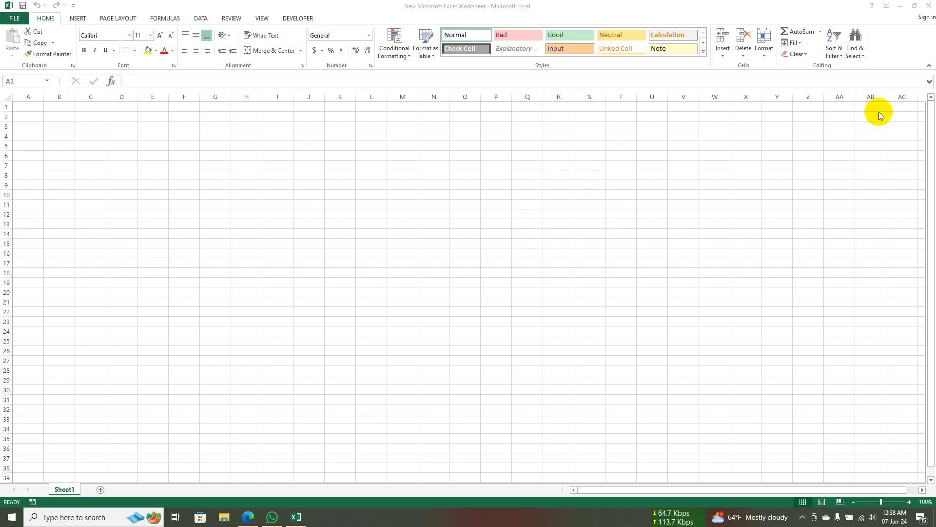
- Close the open workbook and move its file from the desktop to the Recycle Bin
left_click(926, 6)
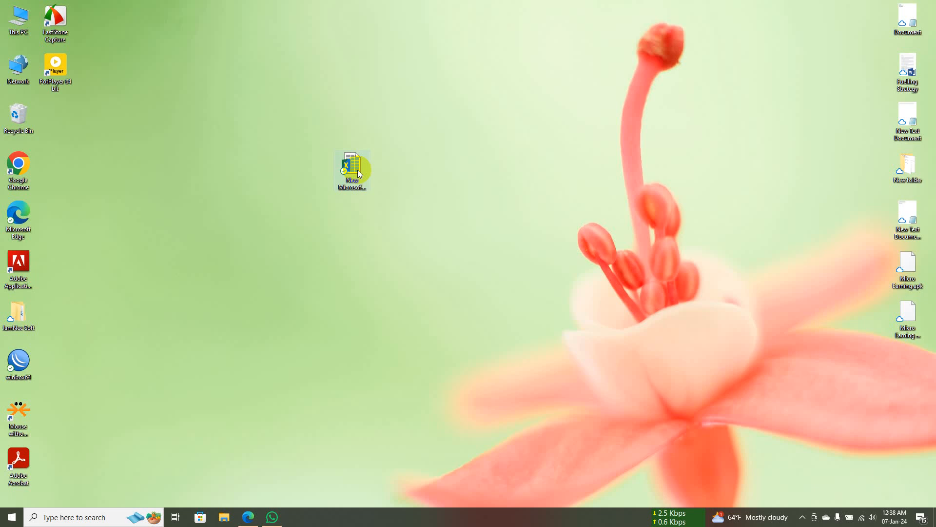
left_click_drag(355, 169, 17, 115)
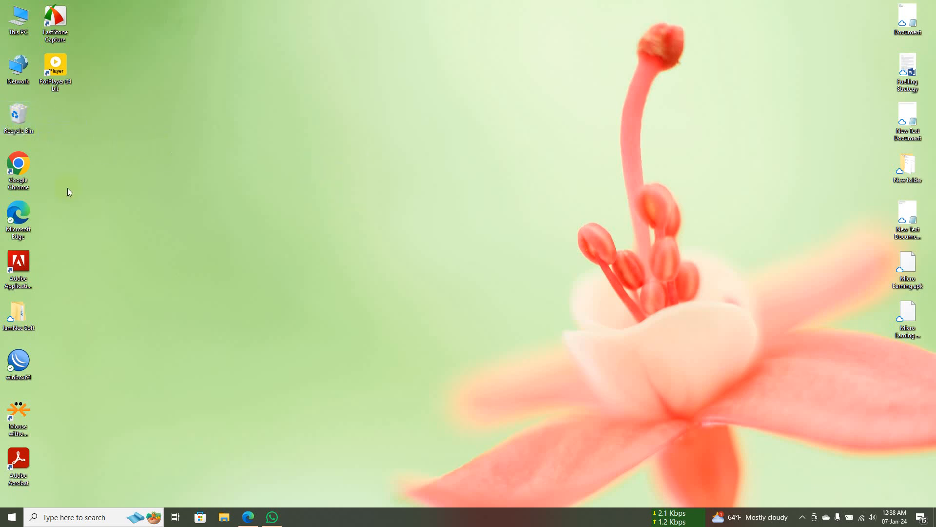
left_click(11, 519)
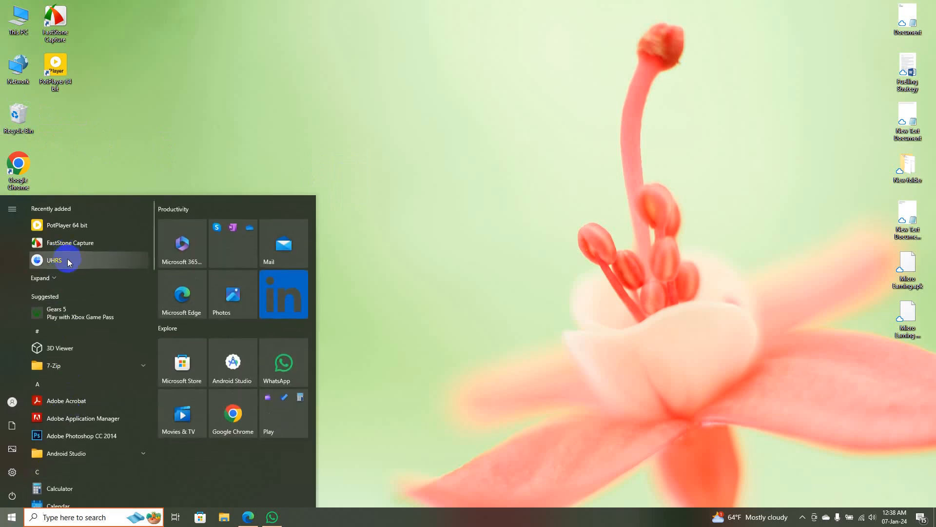
scroll(69, 263, "down", 10)
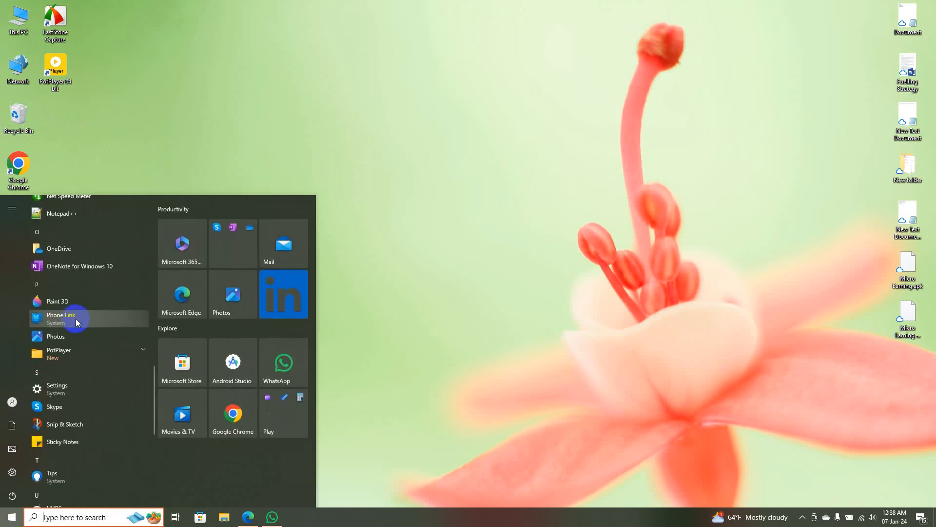
scroll(75, 320, "down", 6)
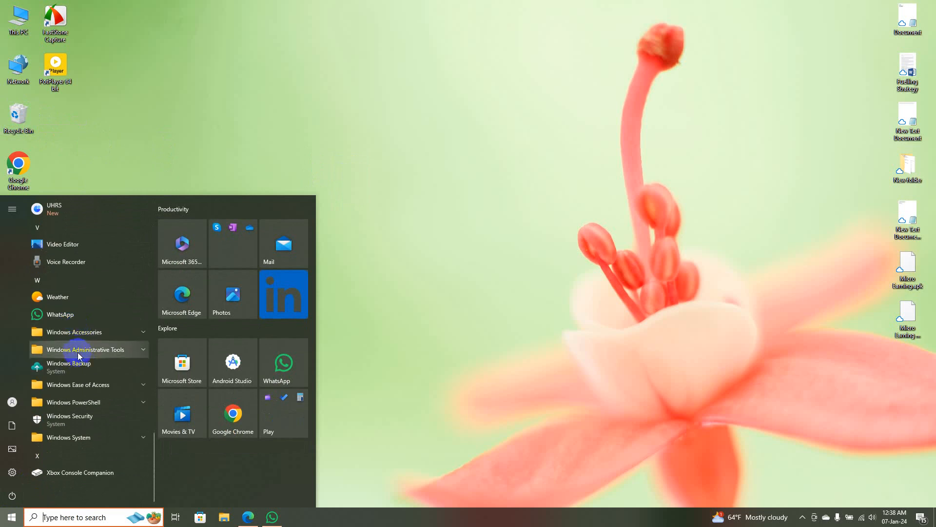
scroll(78, 351, "up", 15)
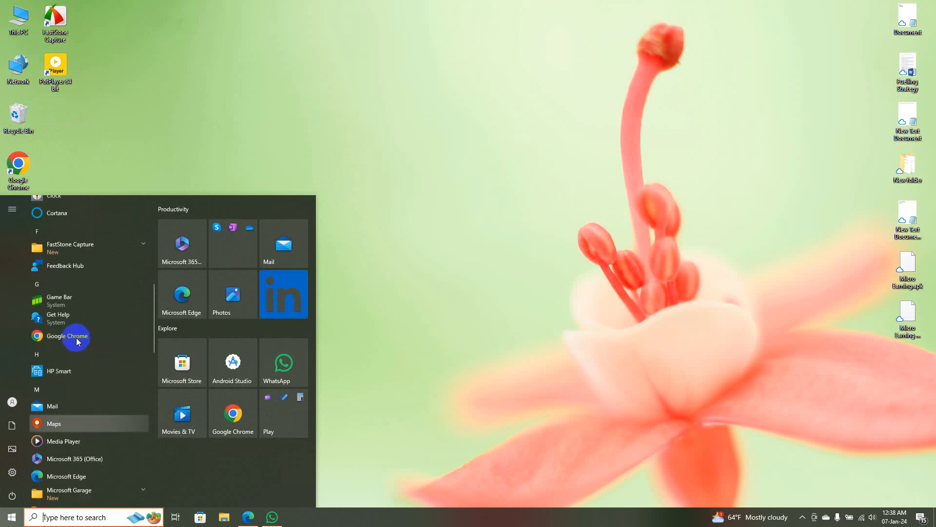
scroll(76, 342, "up", 3)
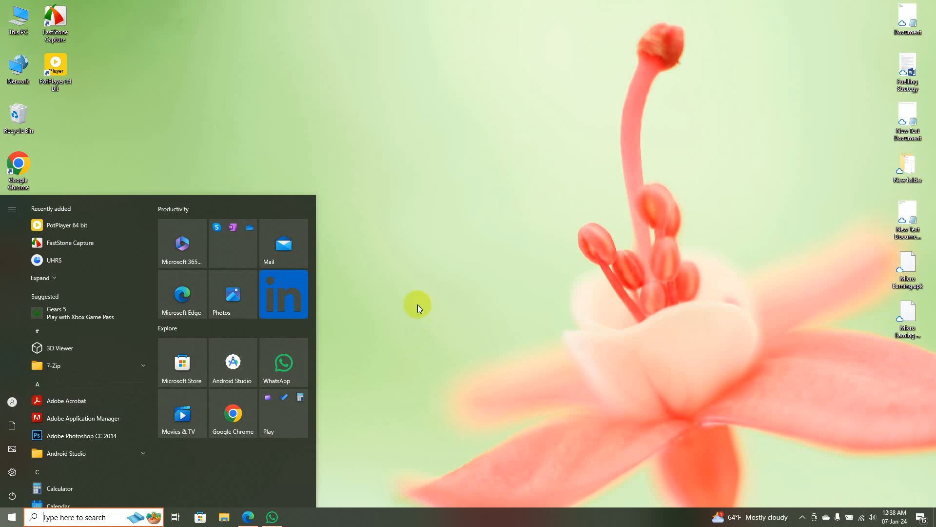
- Create a new Microsoft Excel Worksheet on the desktop, name it Class 1, and open it
right_click(370, 150)
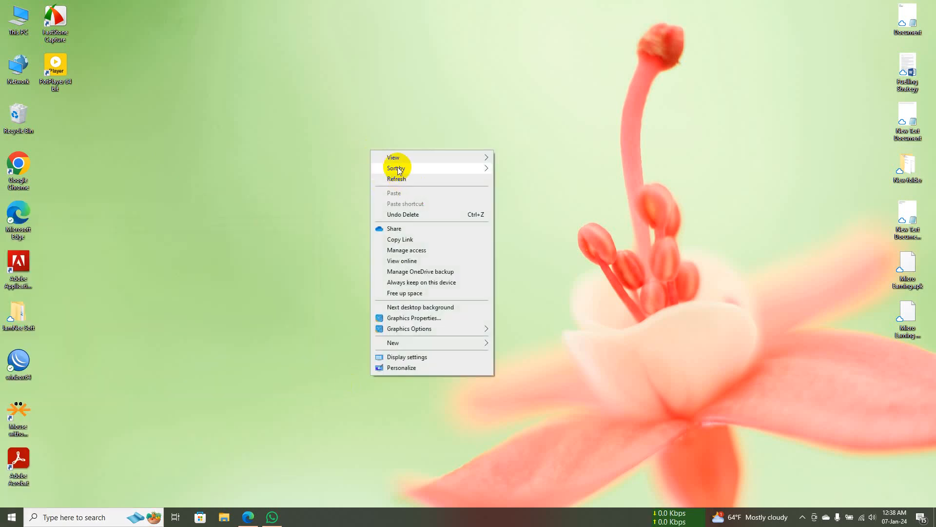
mouse_move(409, 343)
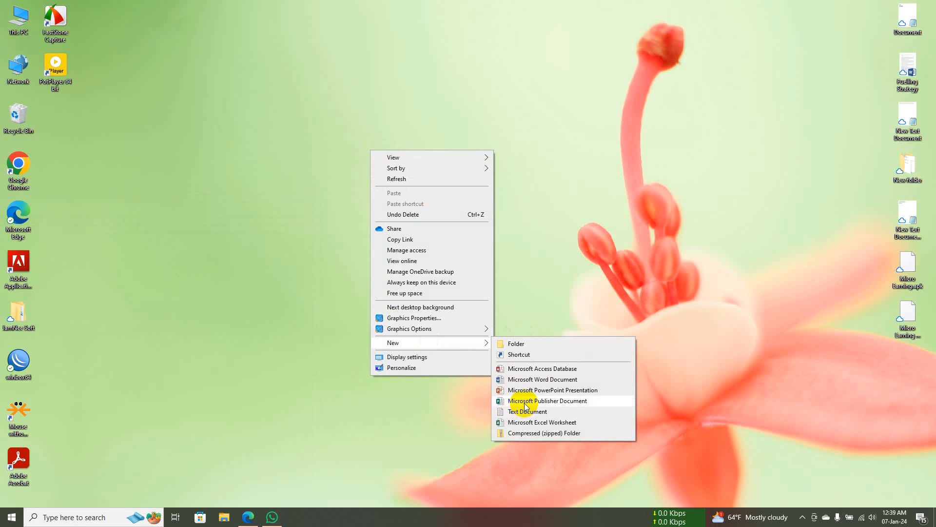
left_click(547, 423)
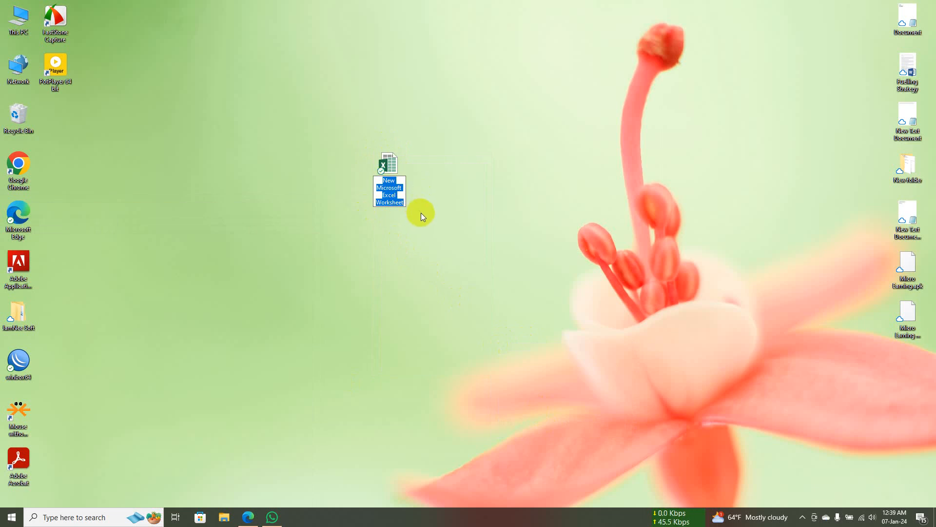
type("Clas")
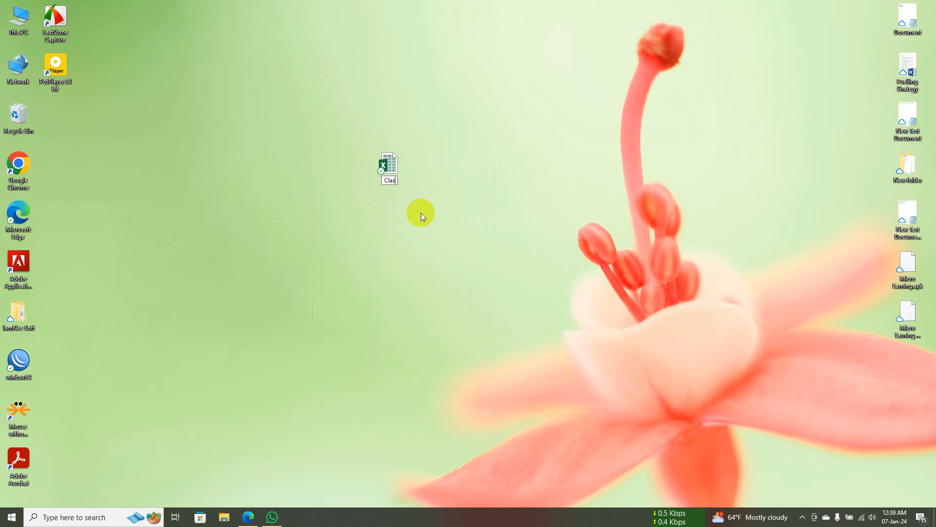
type("s 1")
key("Return")
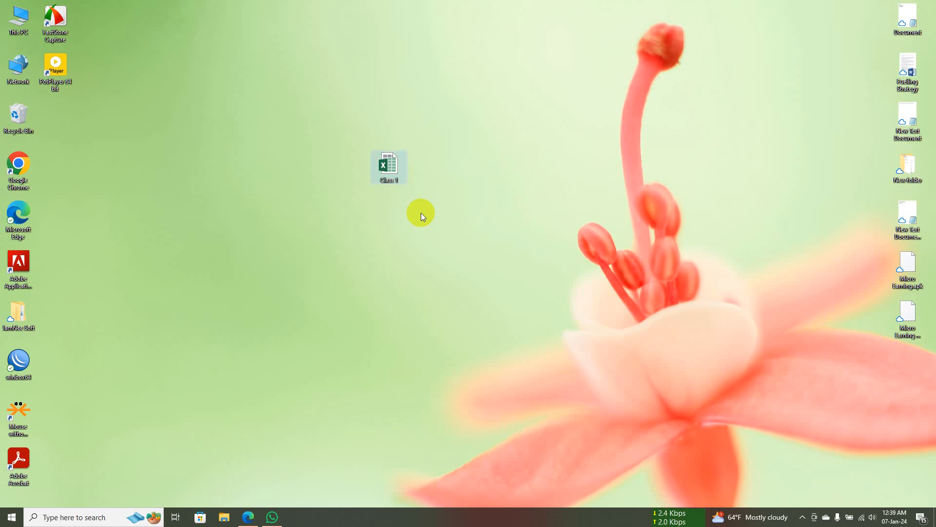
double_click(390, 167)
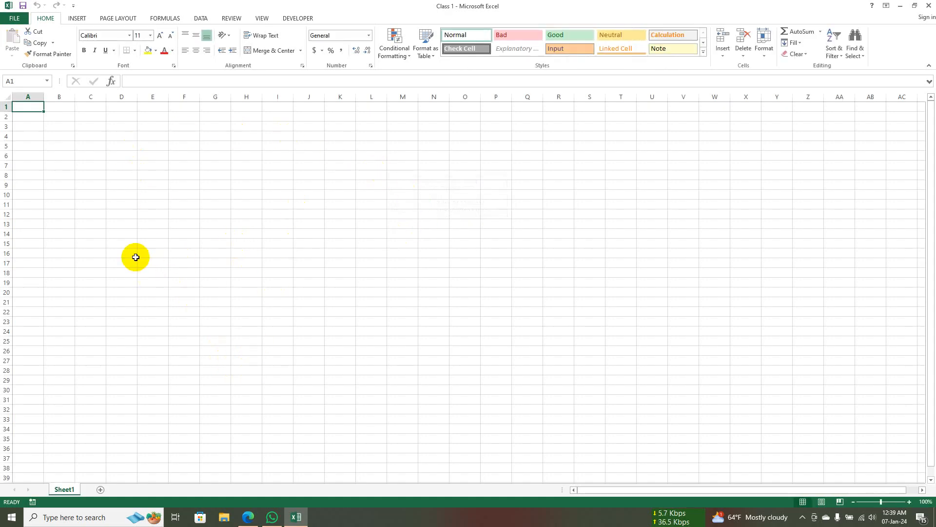
- View the workbook's Info page and return to the worksheet
left_click(15, 19)
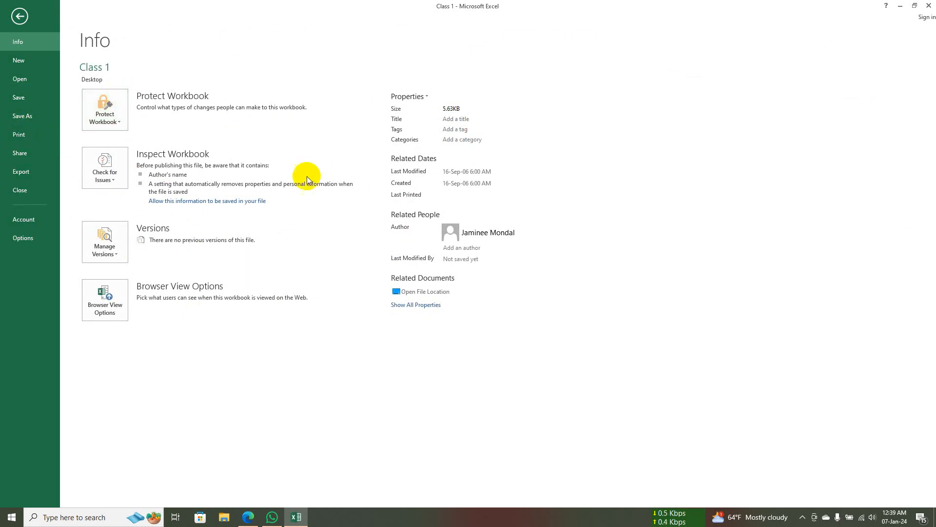
left_click(21, 17)
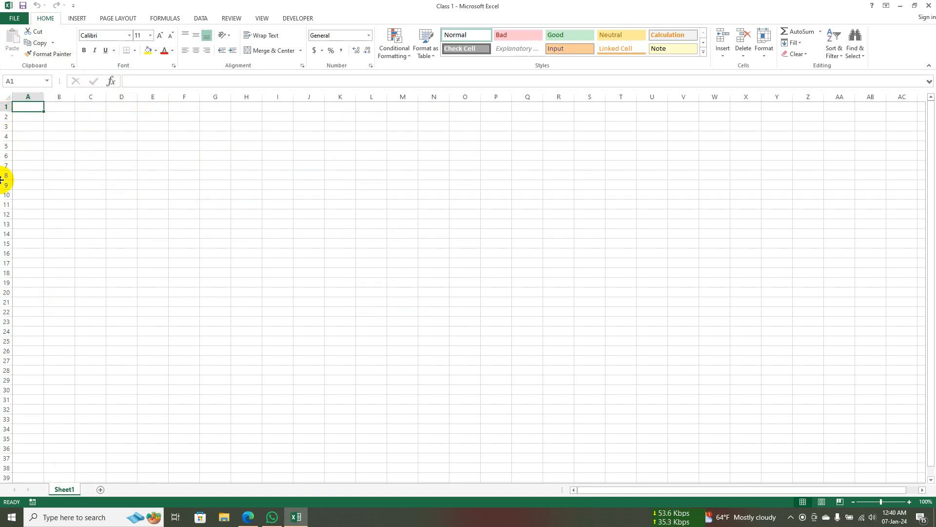
- Select various single cells across the empty sheet, including D2, D6, C5, G5 and C21, and check their addresses
left_click(67, 117)
left_click(100, 117)
left_click(119, 119)
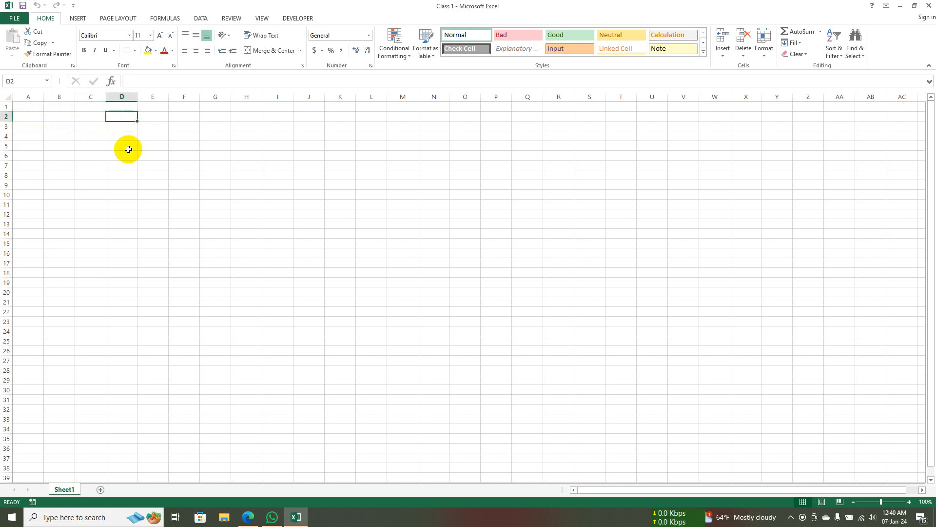
left_click(120, 156)
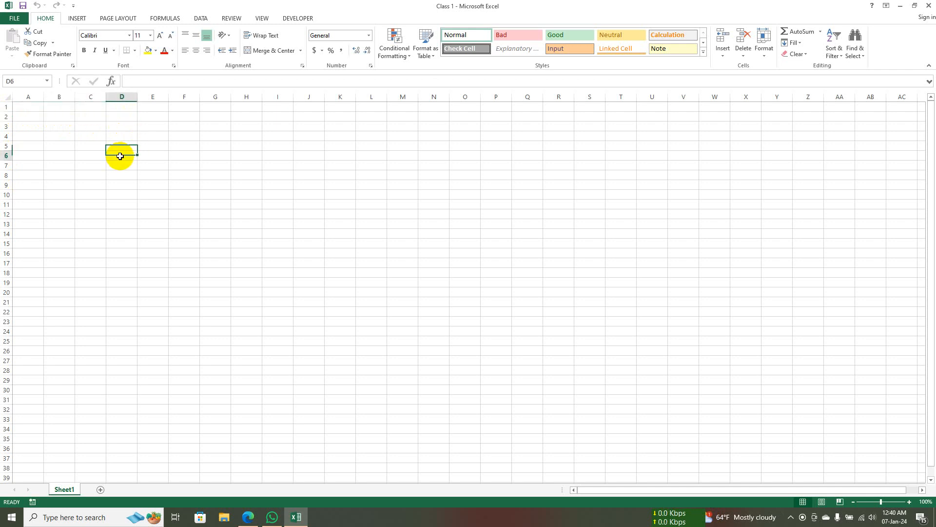
left_click(92, 146)
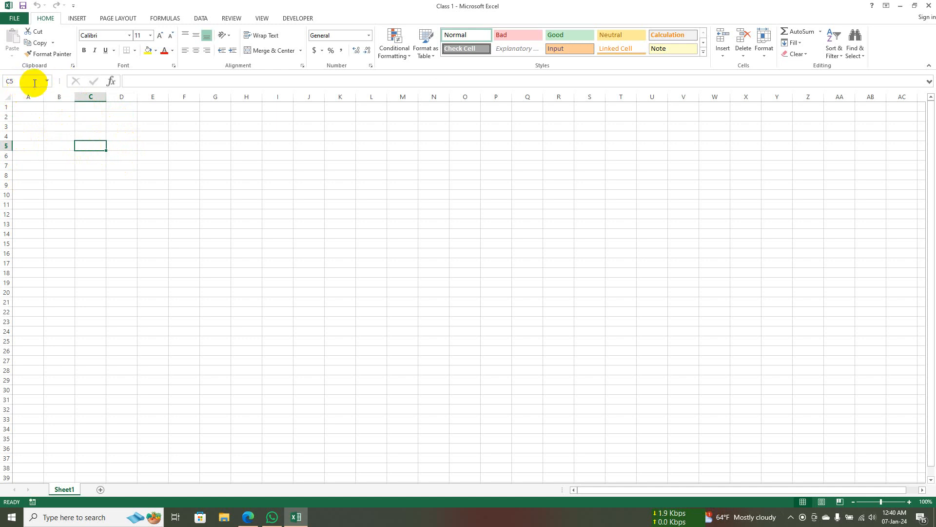
left_click(20, 81)
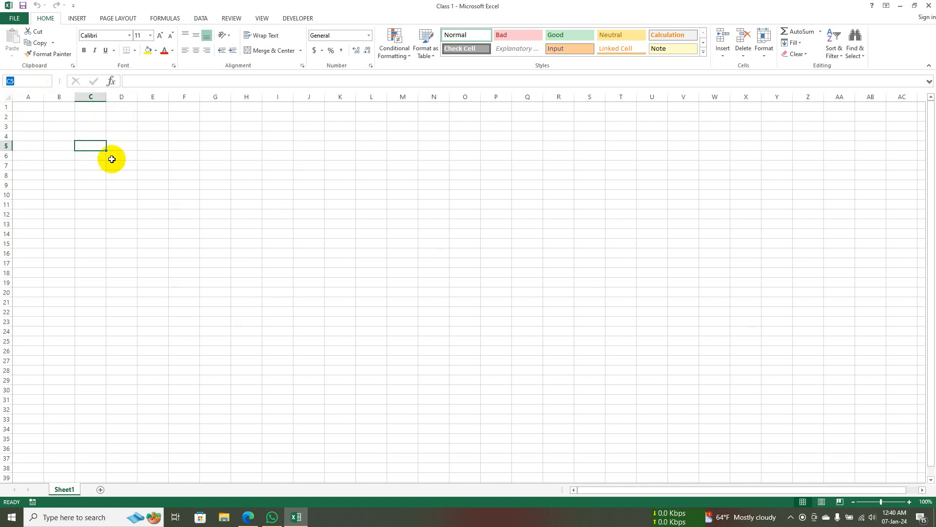
left_click(132, 145)
left_click(202, 145)
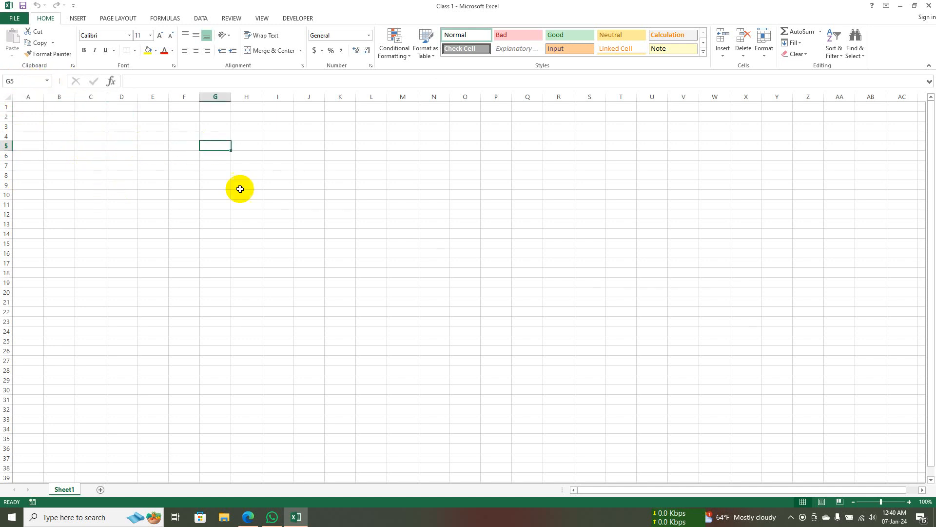
left_click(243, 204)
left_click(182, 274)
left_click(96, 303)
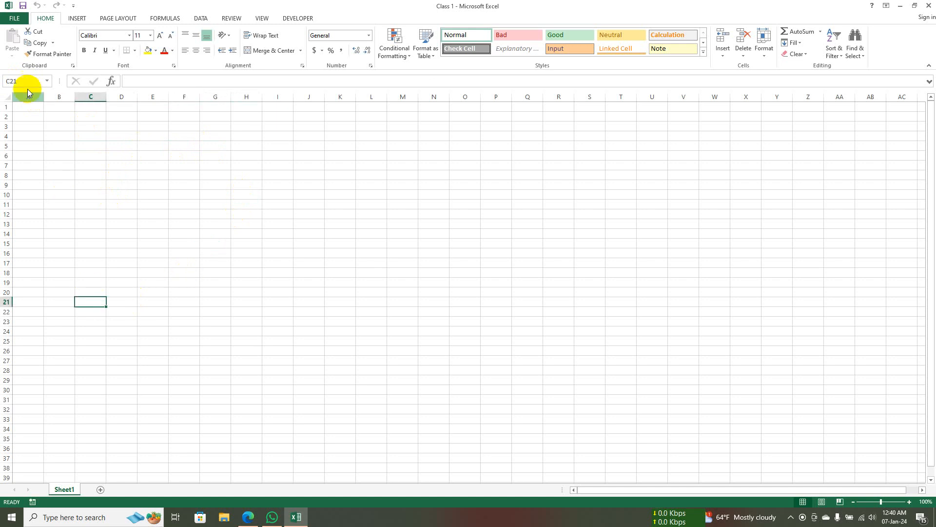
- Select the cell range from C4 to L30
left_click(96, 141)
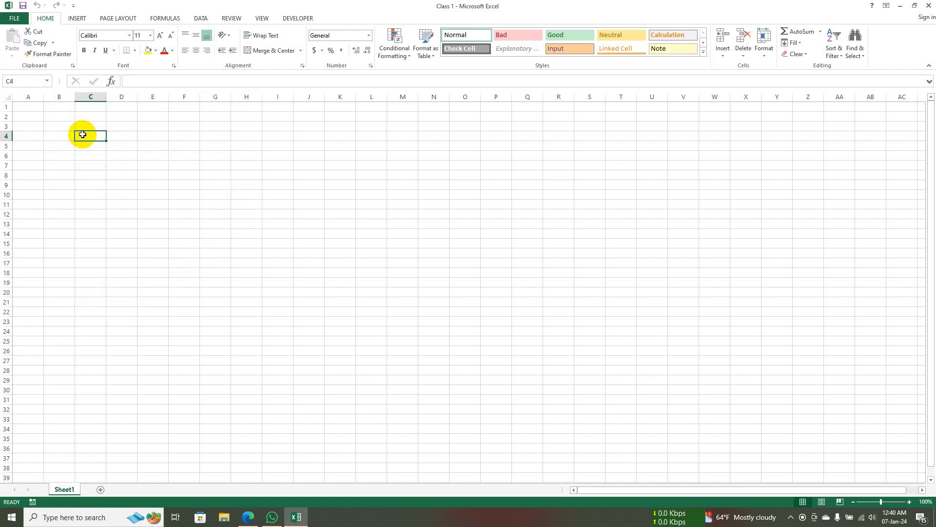
left_click_drag(83, 134, 359, 388)
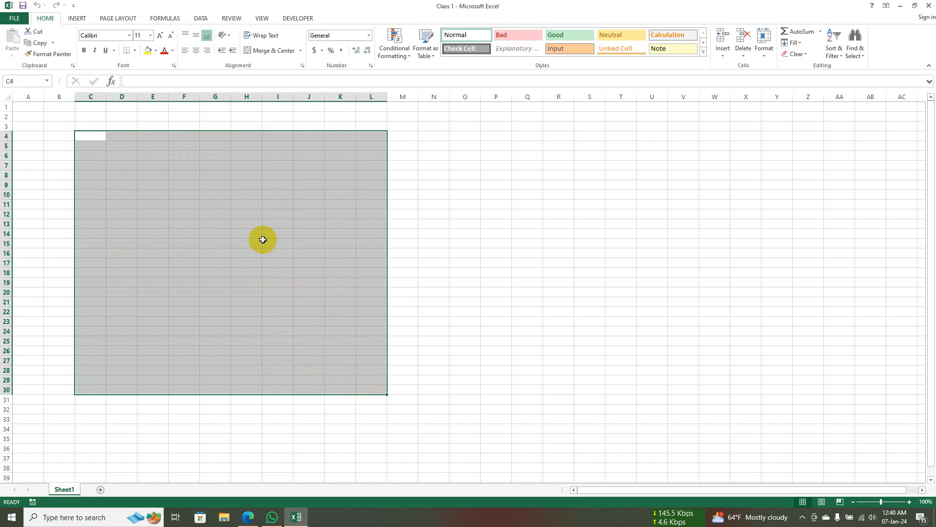
- Enter Name in cell C4 and fill it down through C13
left_click(90, 140)
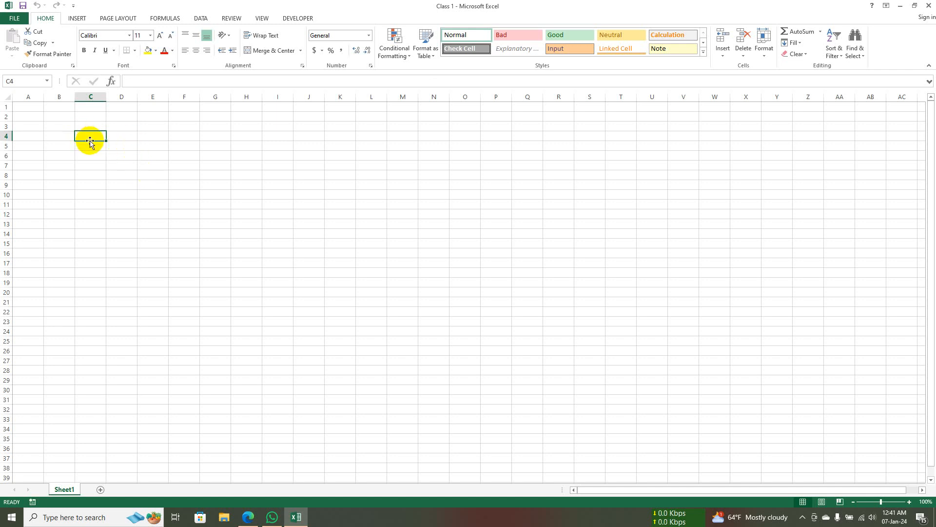
type("N")
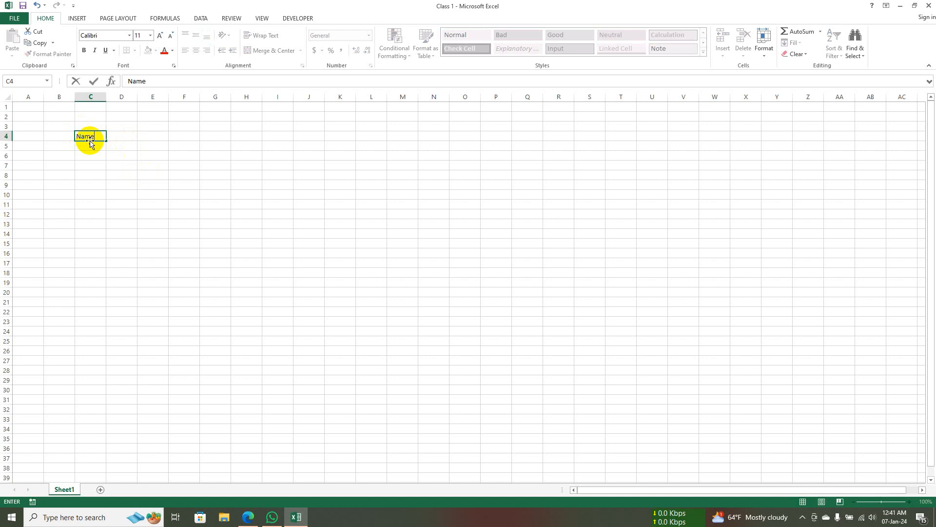
type("ame")
left_click(102, 163)
left_click(97, 141)
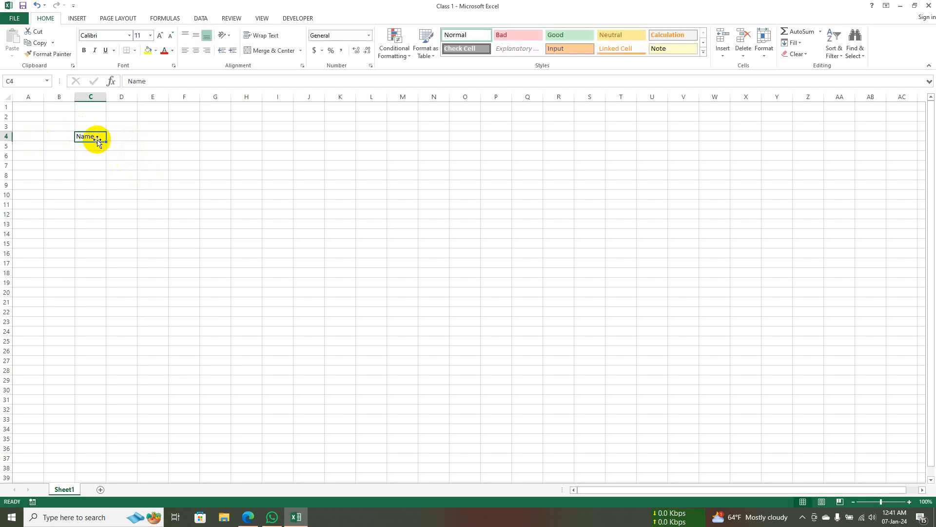
left_click_drag(106, 142, 100, 228)
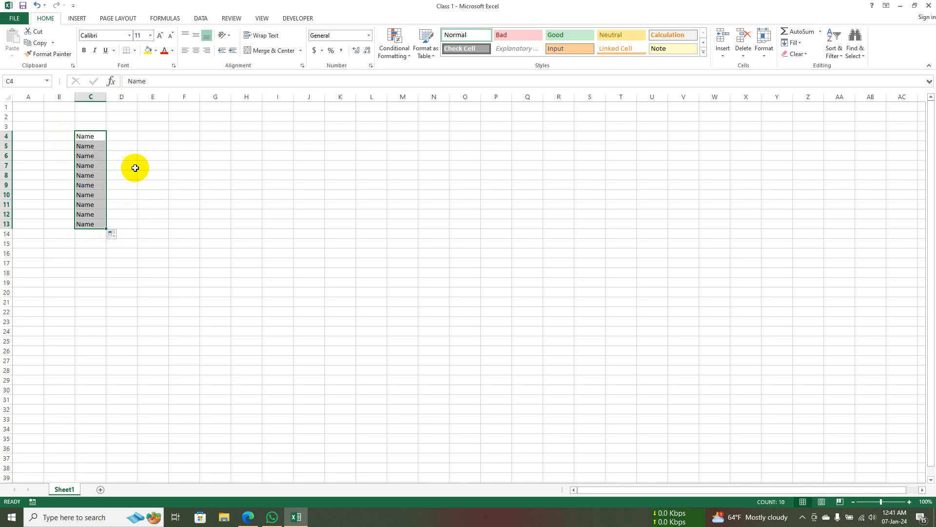
- Enter Jan in cell D4
left_click(124, 136)
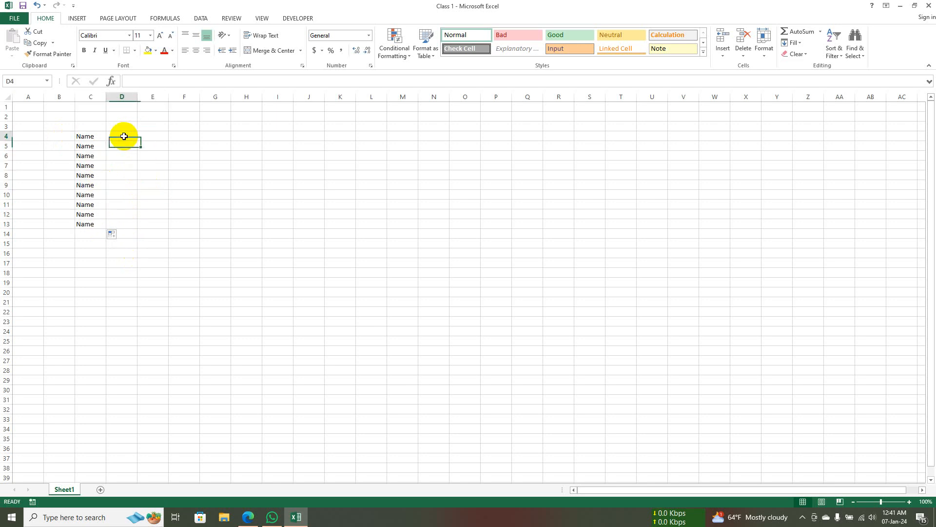
type("Ja")
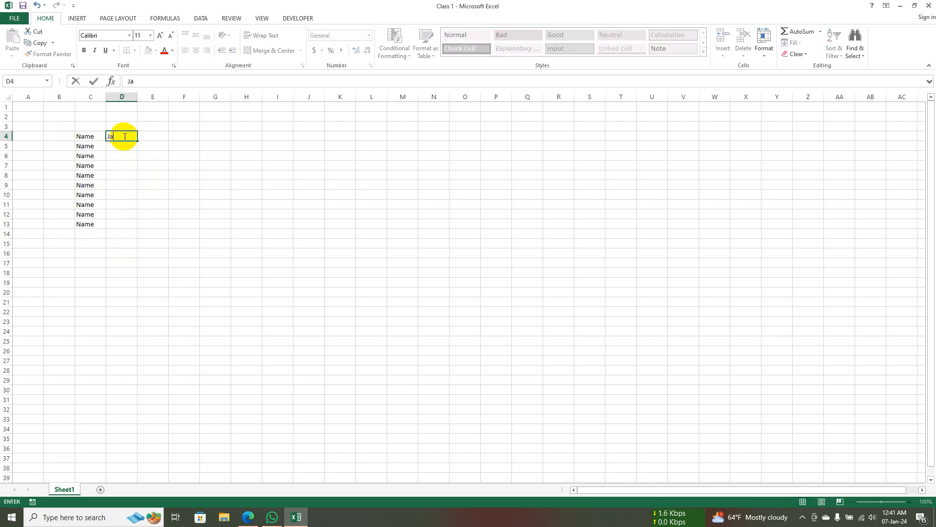
type("n")
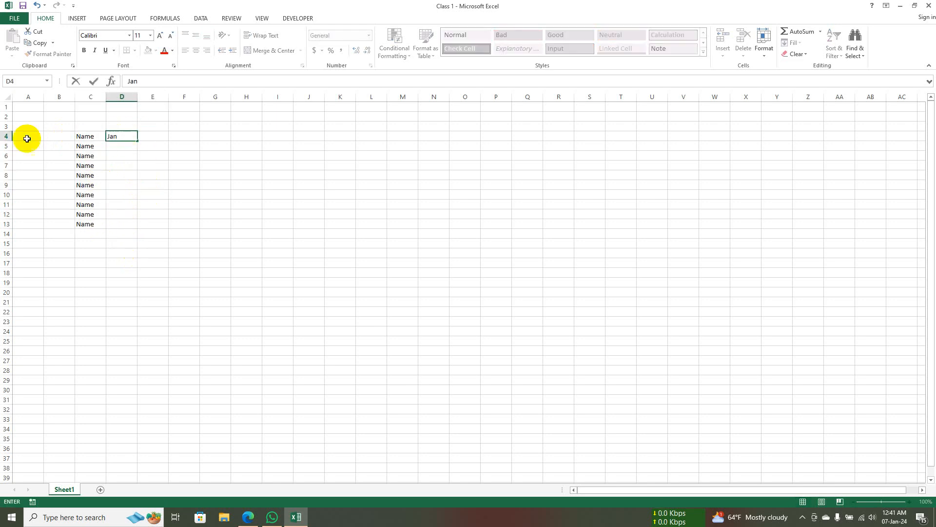
- Enter Fab in cell D5 and fill the D4:D5 pair down through D13
left_click(126, 145)
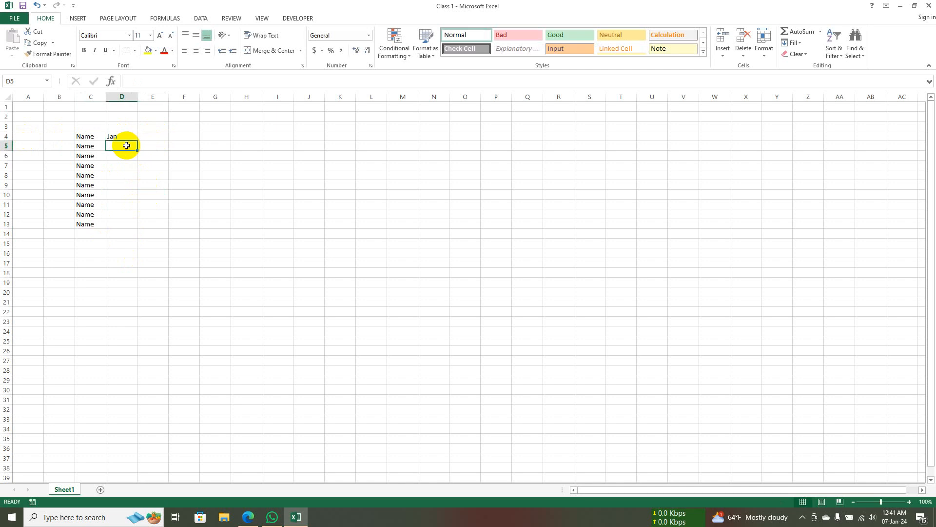
type("F")
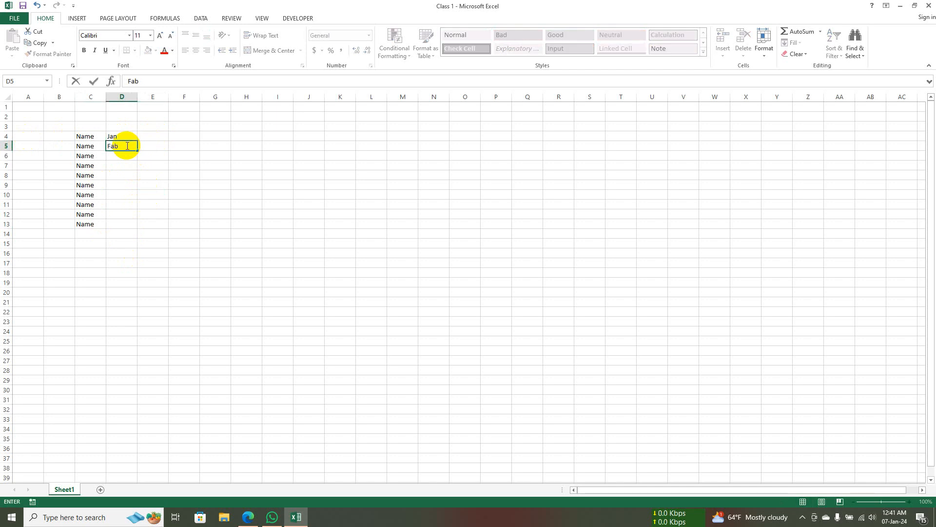
type("ab")
left_click(139, 167)
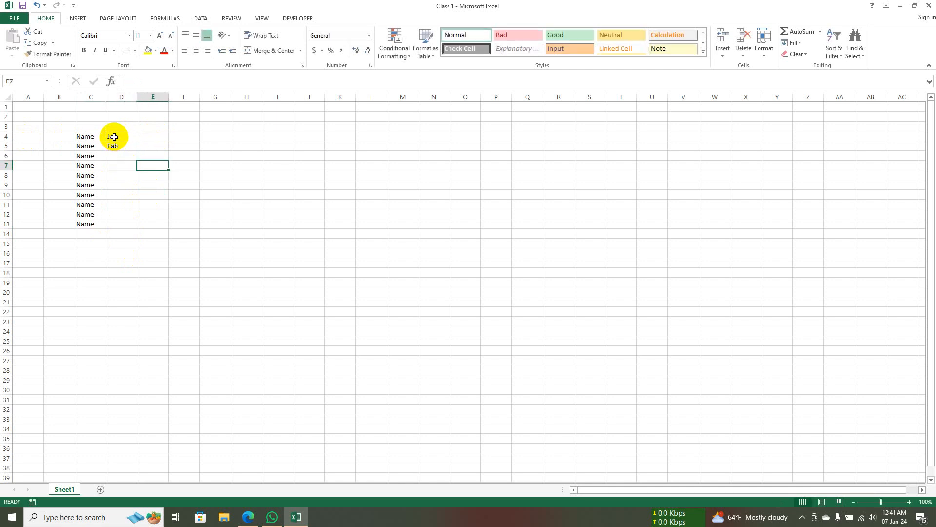
left_click_drag(114, 137, 119, 143)
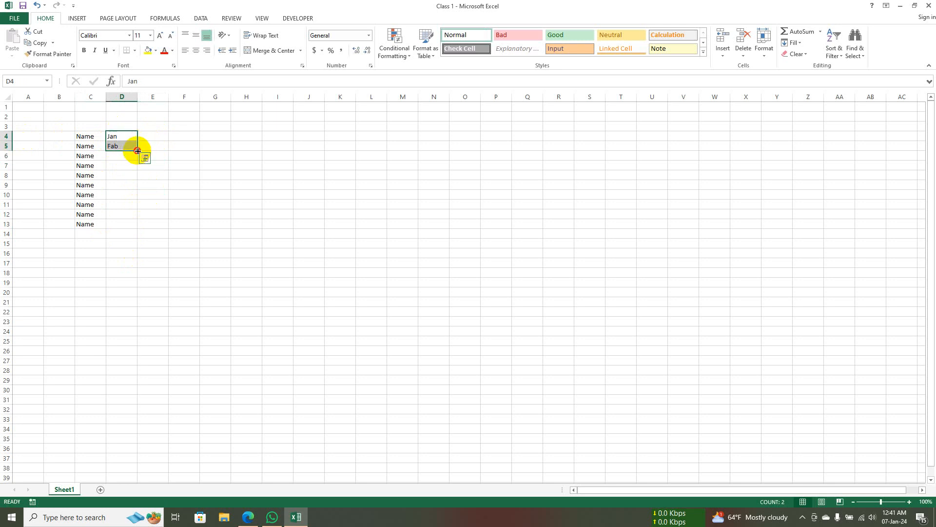
left_click_drag(138, 151, 139, 223)
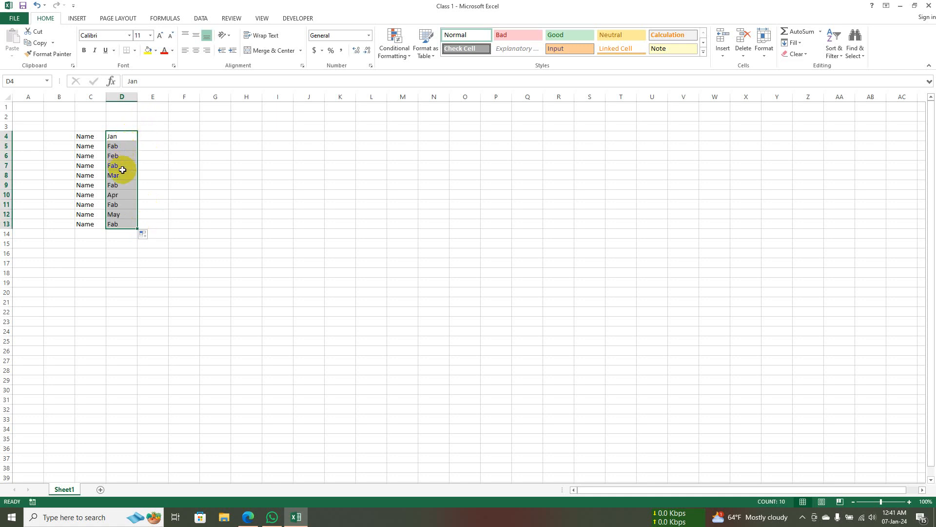
left_click(125, 195)
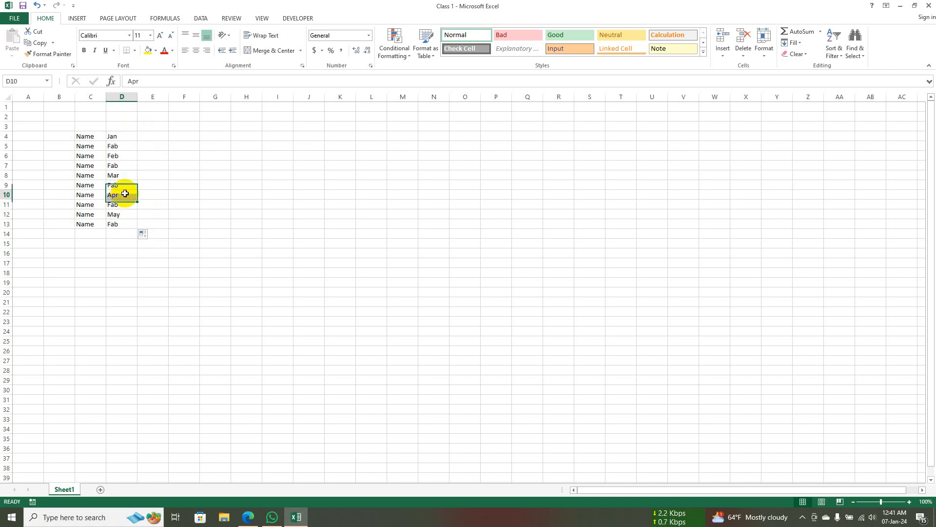
- Fill the month series from Jan in D4 alone down through D13
left_click(119, 139)
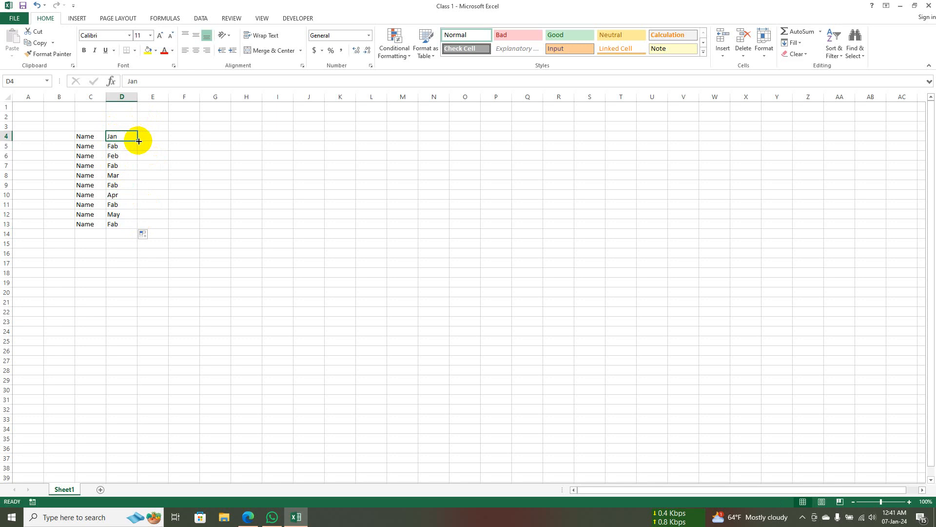
left_click_drag(139, 141, 141, 227)
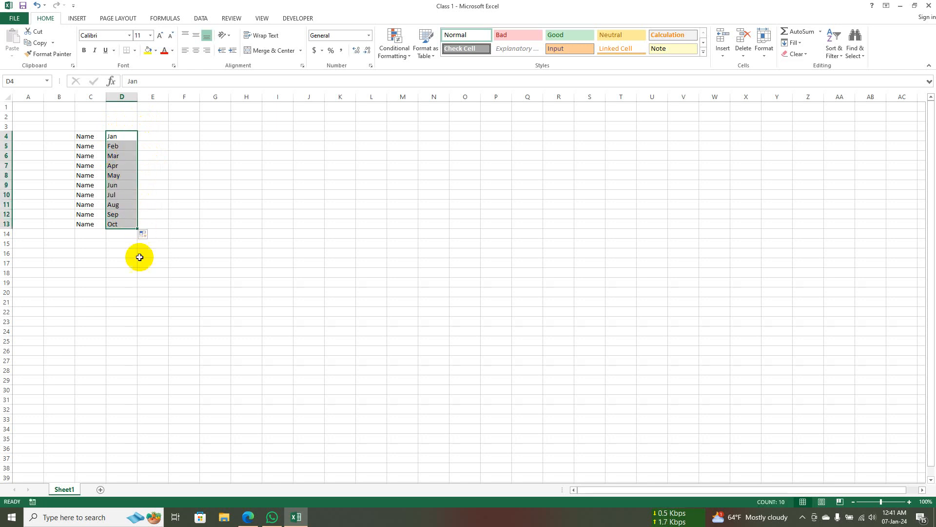
left_click(142, 275)
left_click(117, 140)
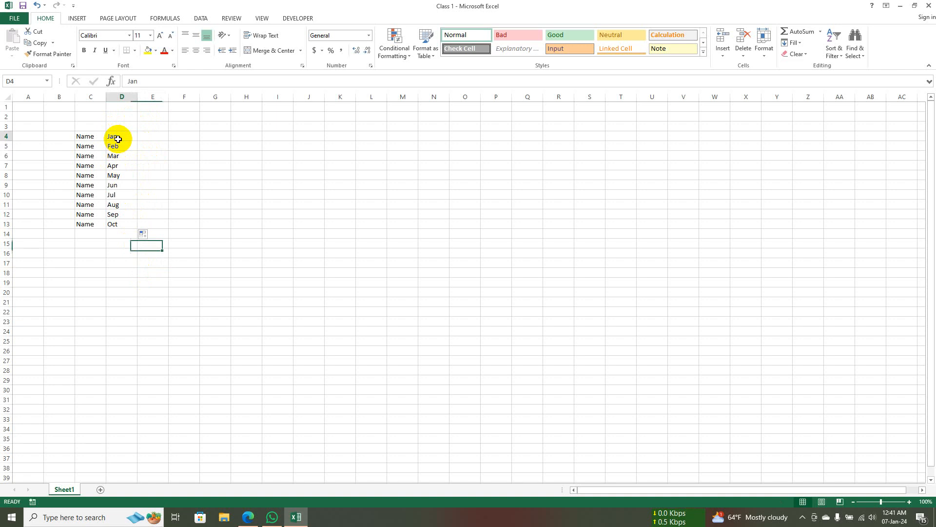